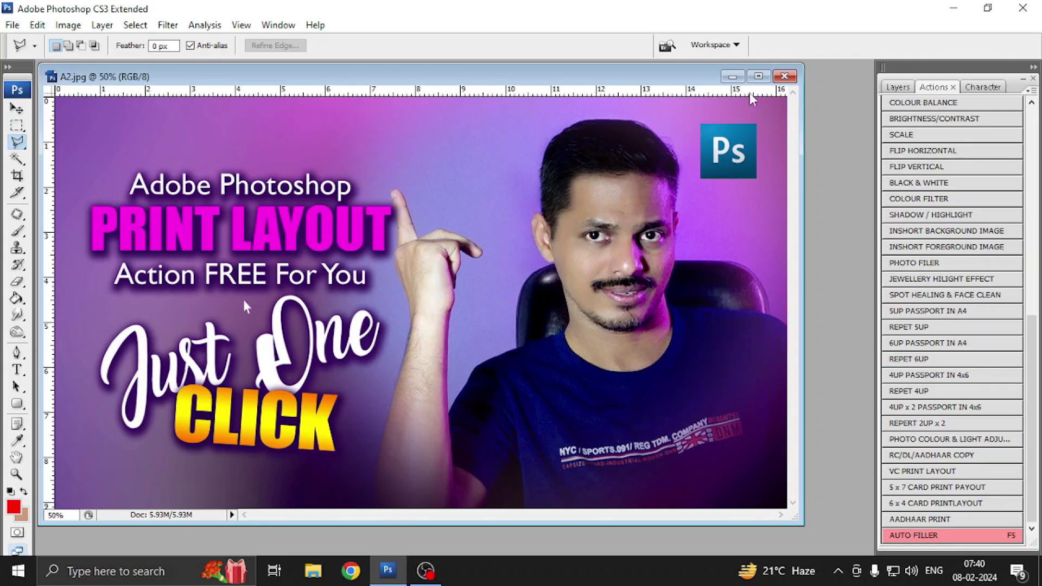
# Close A2.jpg, open 'Acharya agency 1' from New folder, and tile it thirty times with VC PRINT LAYOUT.
pyautogui.click(785, 76)
pyautogui.doubleClick(445, 213)
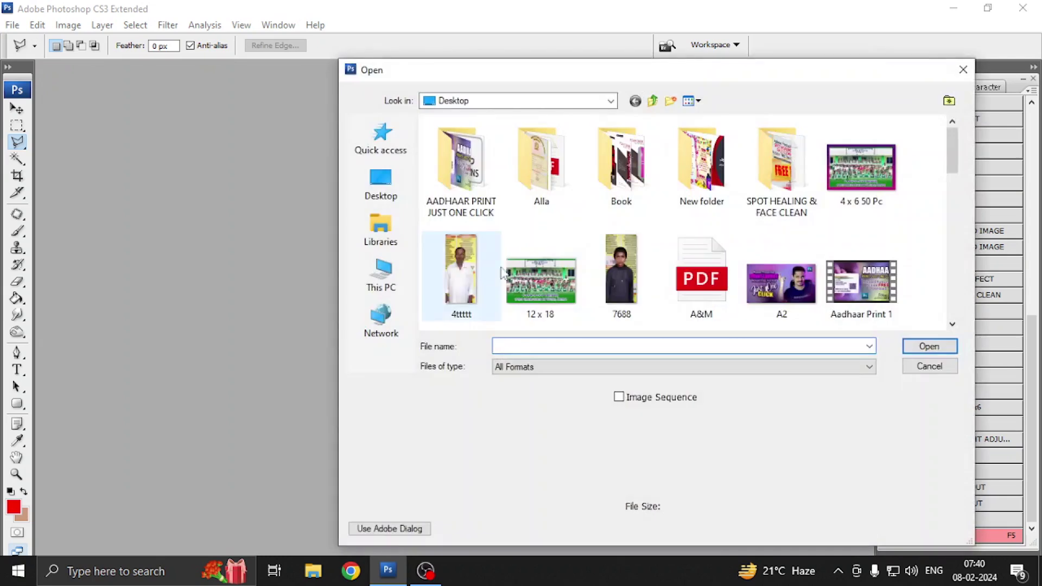
pyautogui.doubleClick(701, 163)
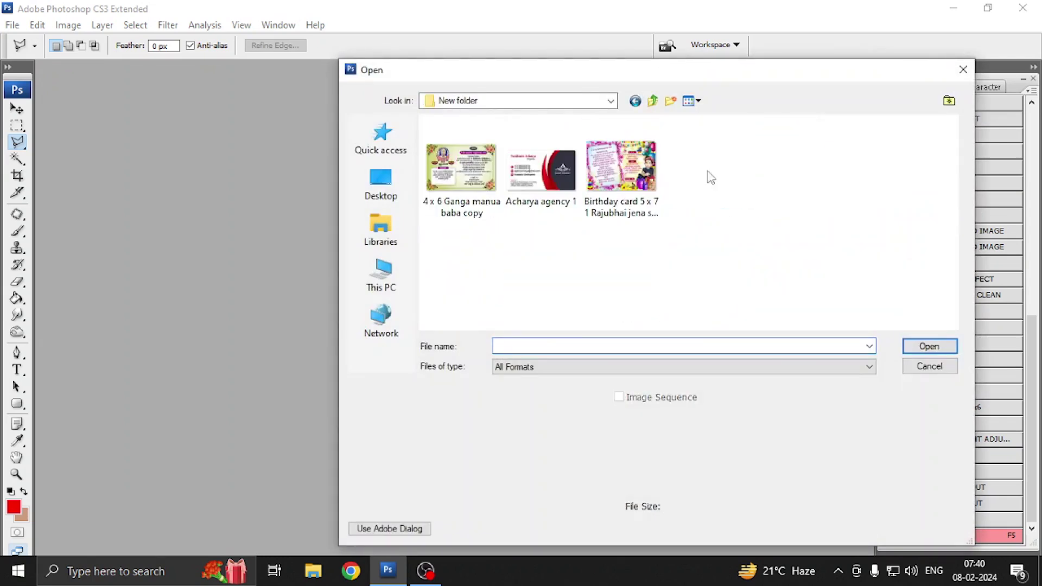
pyautogui.click(562, 184)
pyautogui.click(918, 346)
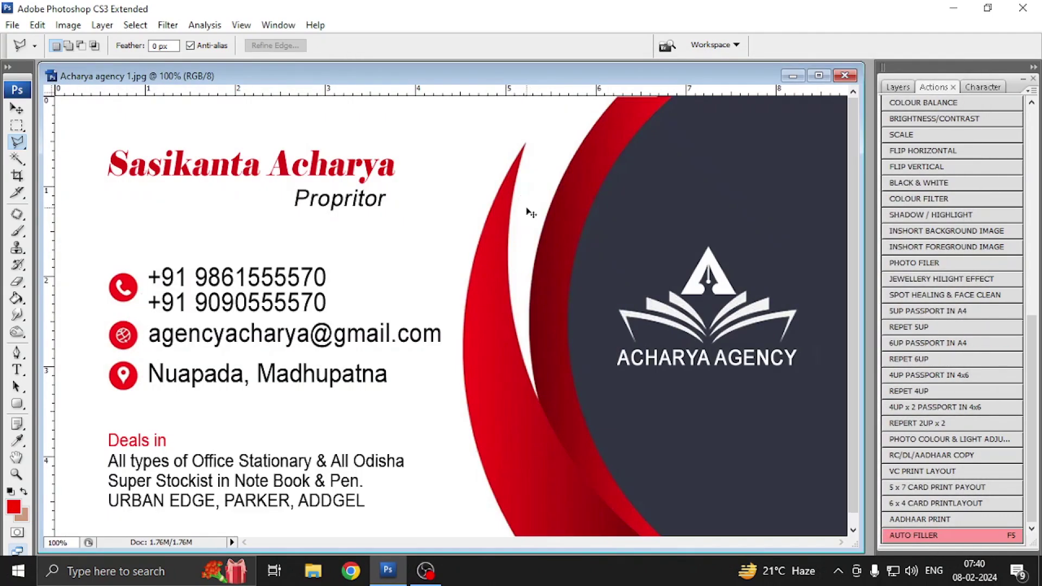
pyautogui.hotkey('ctrl', '-')
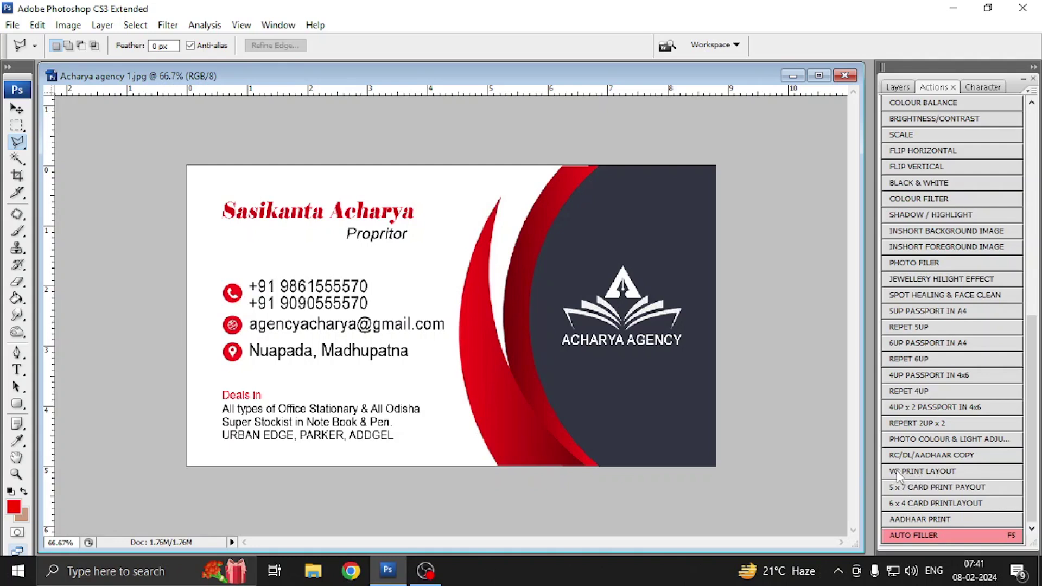
pyautogui.click(921, 472)
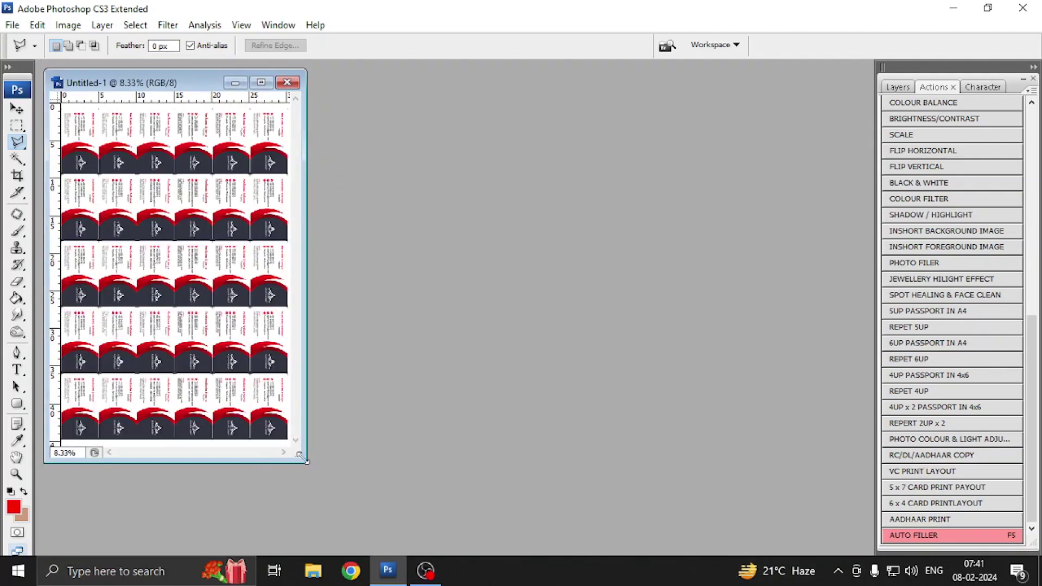
# Maximize the thirty-card business card sheet, zoom and pan across the cards, then close it.
pyautogui.moveTo(298, 454); pyautogui.dragTo(634, 530)
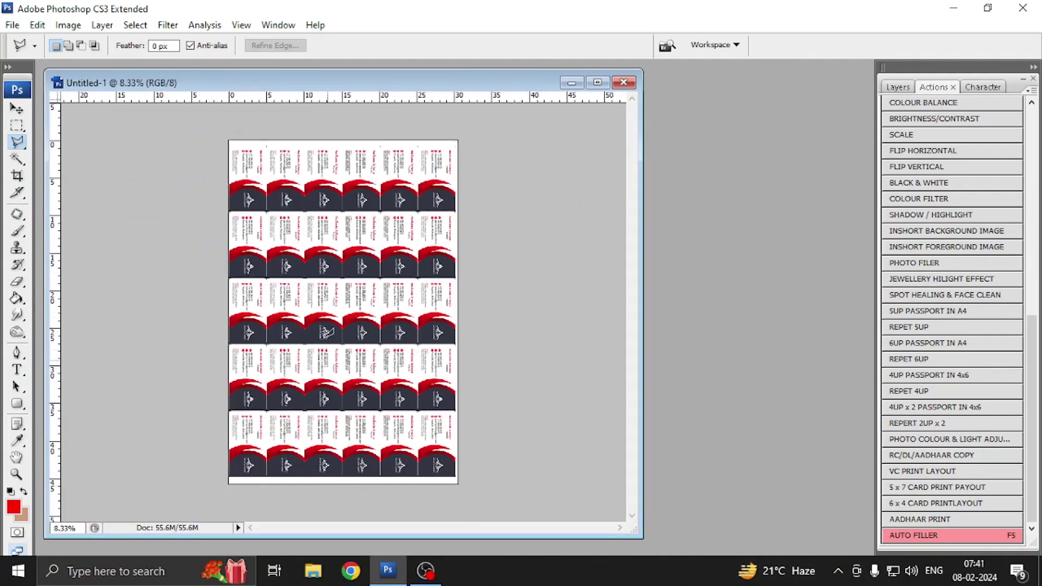
pyautogui.click(598, 82)
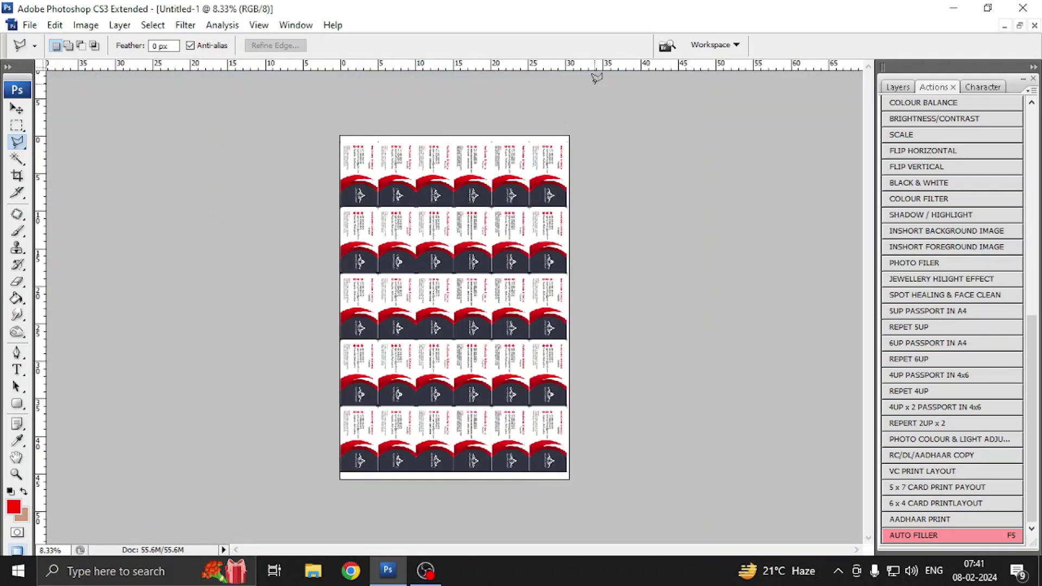
pyautogui.hotkey('ctrl', '+')
pyautogui.hotkey('ctrl', '+')
pyautogui.hotkey('ctrl', '+')
pyautogui.hotkey('ctrl', '+')
pyautogui.hotkey('ctrl', '+')
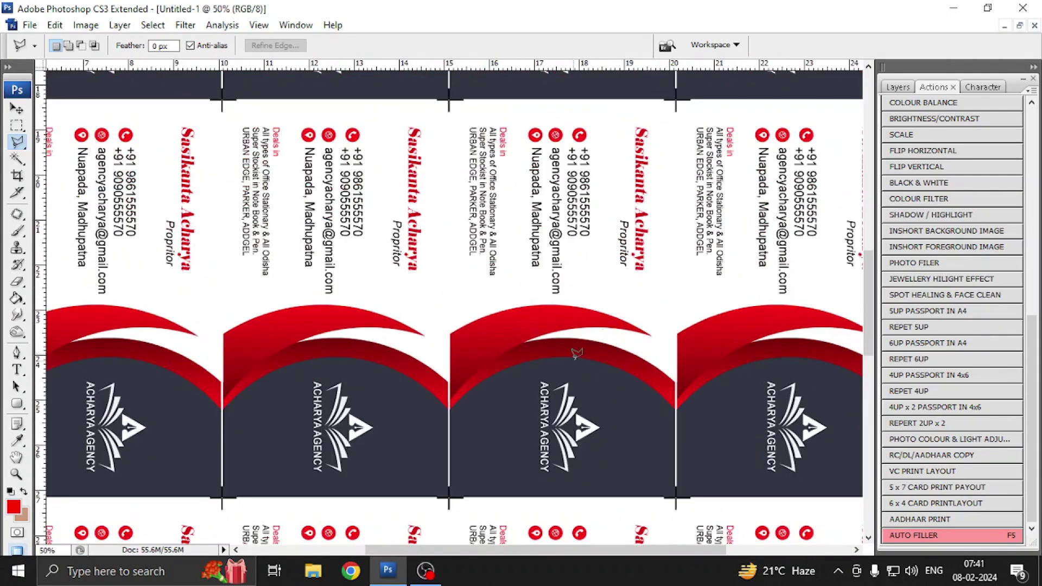
pyautogui.moveTo(575, 353); pyautogui.dragTo(542, 291)
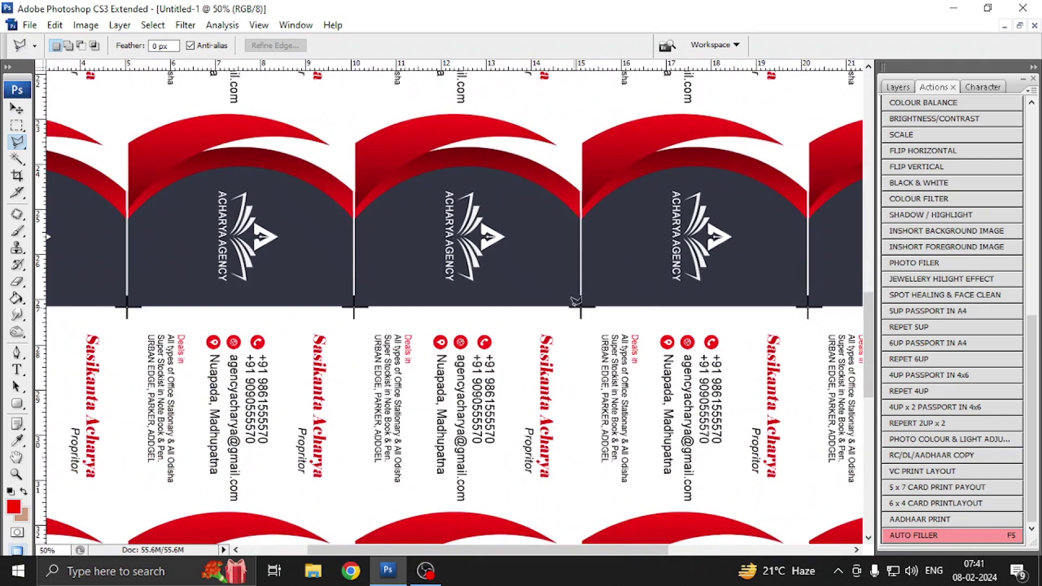
pyautogui.moveTo(331, 294); pyautogui.dragTo(478, 291)
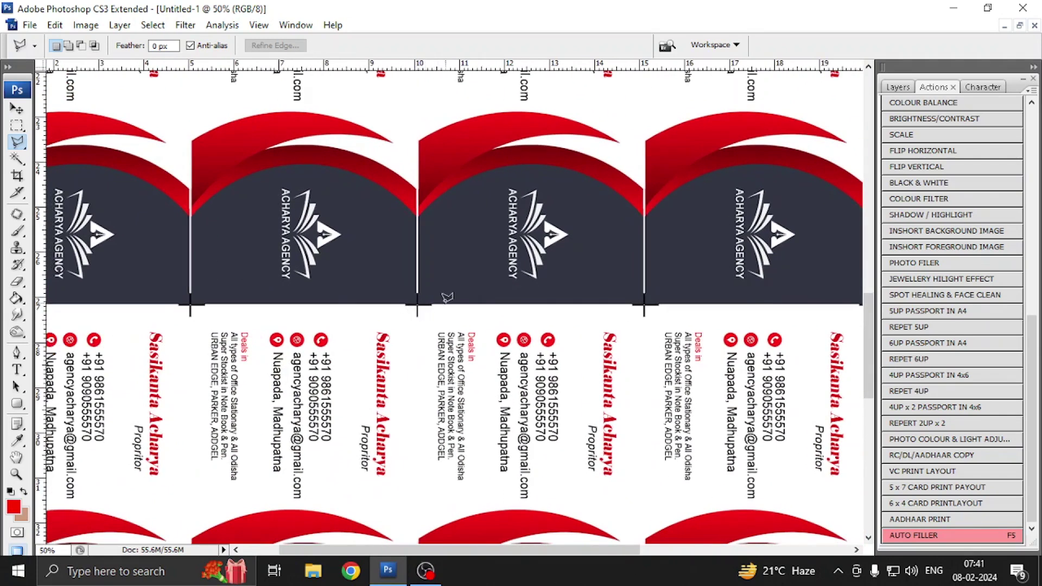
pyautogui.hotkey('ctrl', '-')
pyautogui.hotkey('ctrl', '-')
pyautogui.hotkey('ctrl', '-')
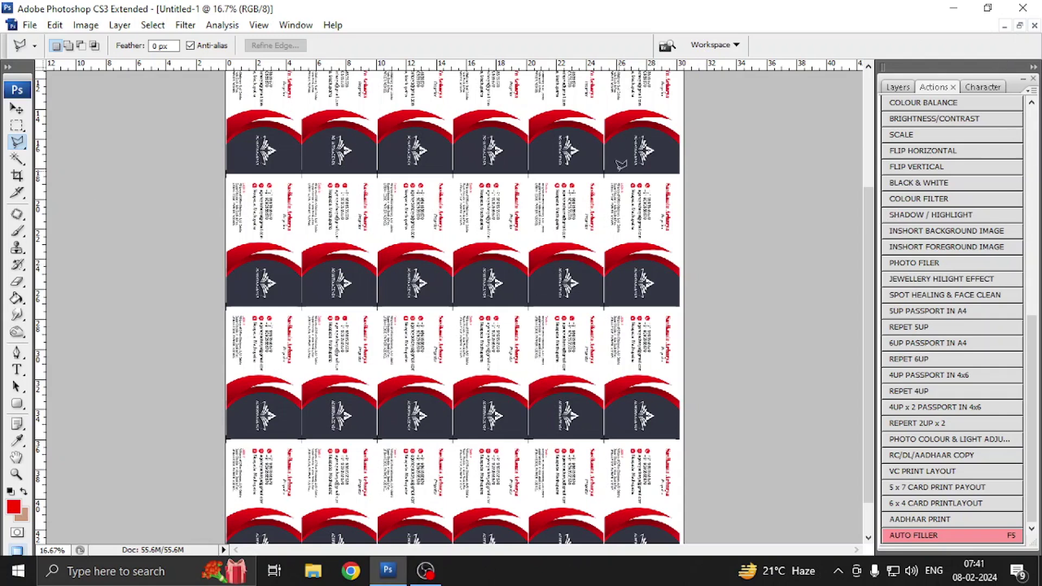
pyautogui.hotkey('ctrl', '-')
pyautogui.hotkey('ctrl', '-')
pyautogui.hotkey('ctrl', '-')
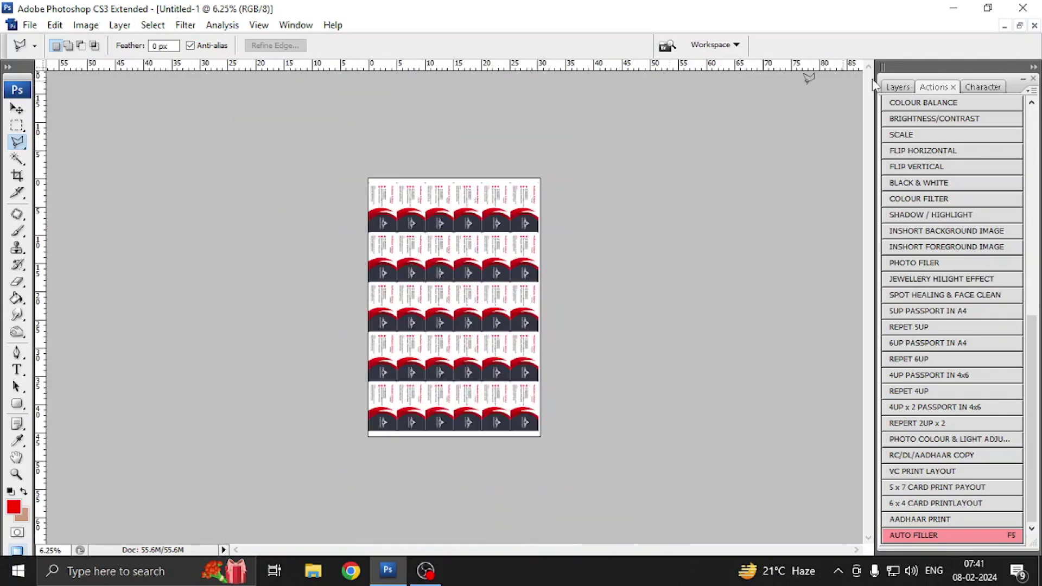
pyautogui.click(1020, 26)
pyautogui.click(624, 82)
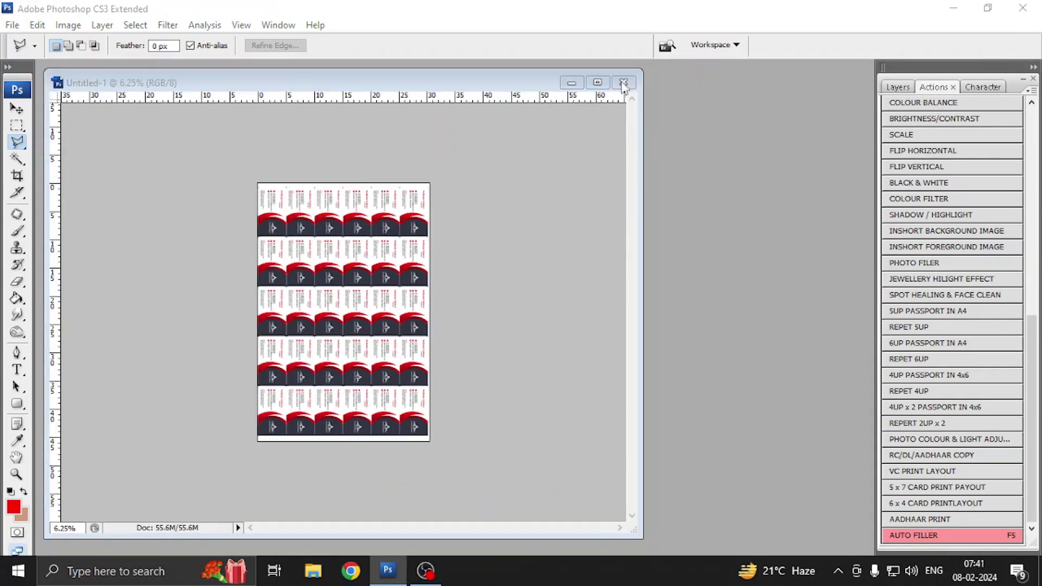
# Discard the business-card sheet unsaved and open '4 x 6 Ganga manua baba copy'.
pyautogui.click(523, 225)
pyautogui.doubleClick(466, 230)
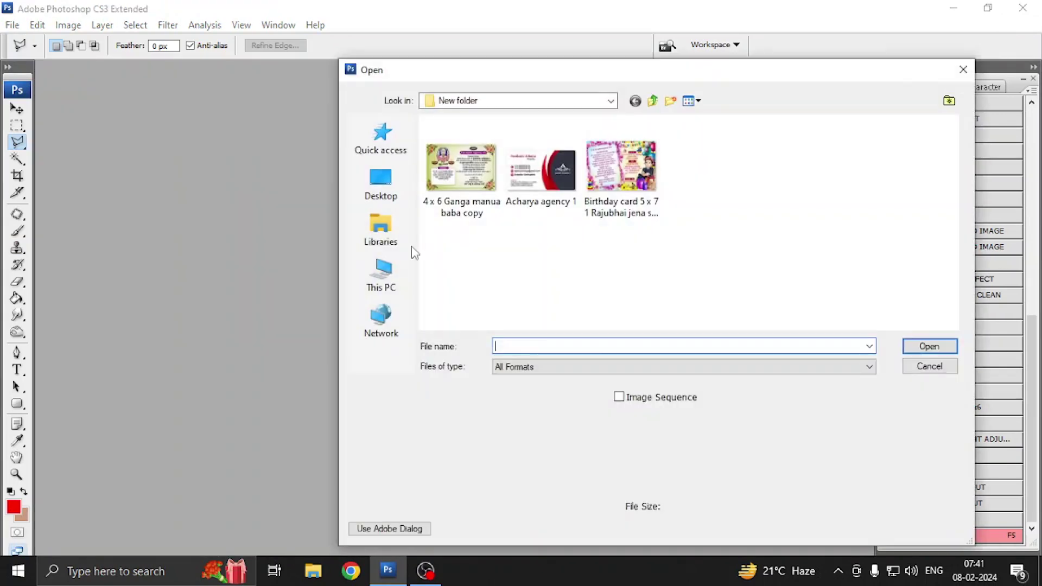
pyautogui.click(461, 168)
pyautogui.click(912, 351)
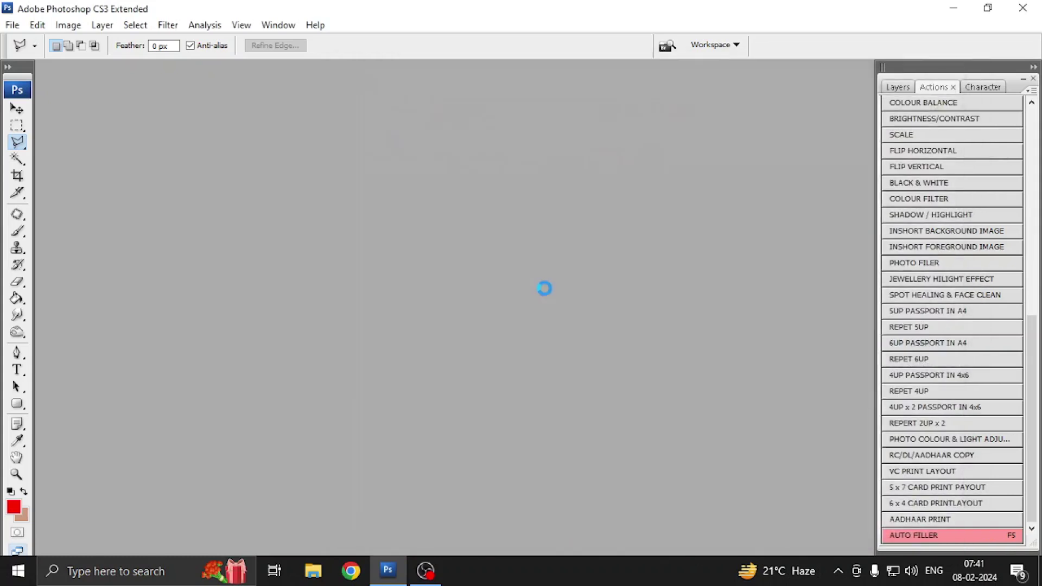
# Center and enlarge the invitation window, then tile it nine times with the 6 x 4 CARD PRINTLAYOUT action.
pyautogui.moveTo(341, 106); pyautogui.dragTo(490, 124)
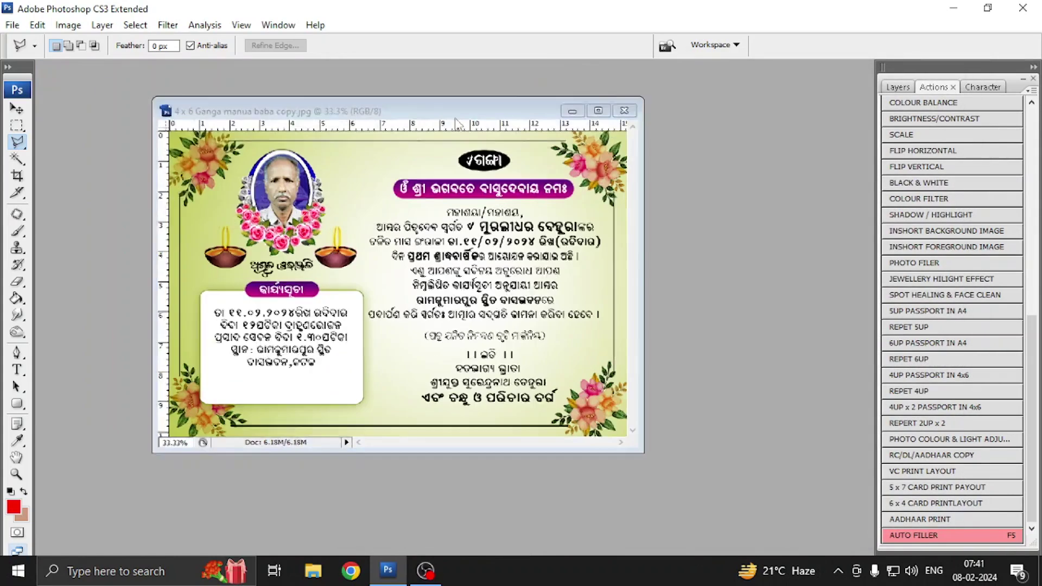
pyautogui.moveTo(669, 467); pyautogui.dragTo(700, 484)
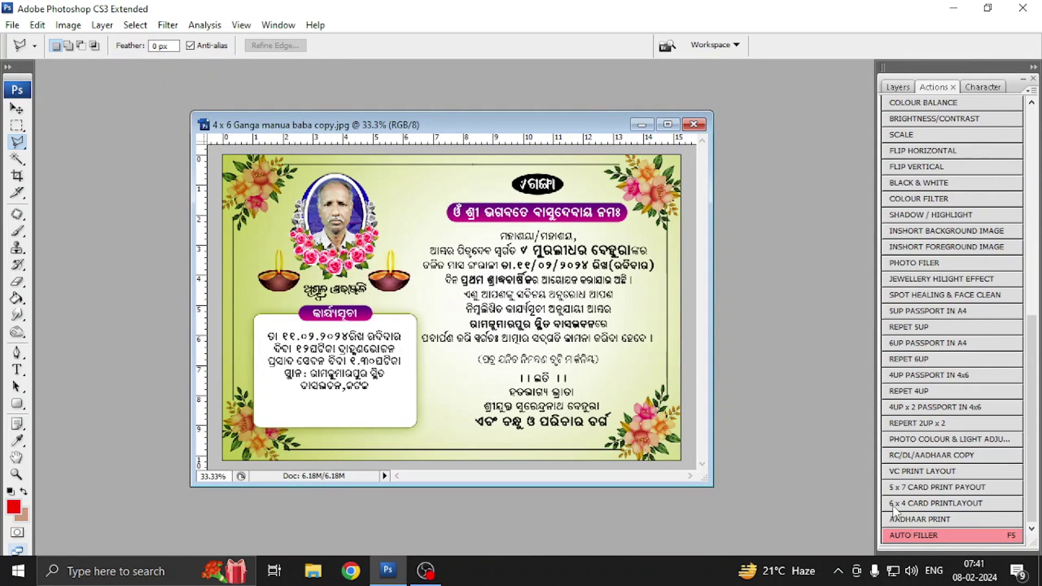
pyautogui.click(927, 509)
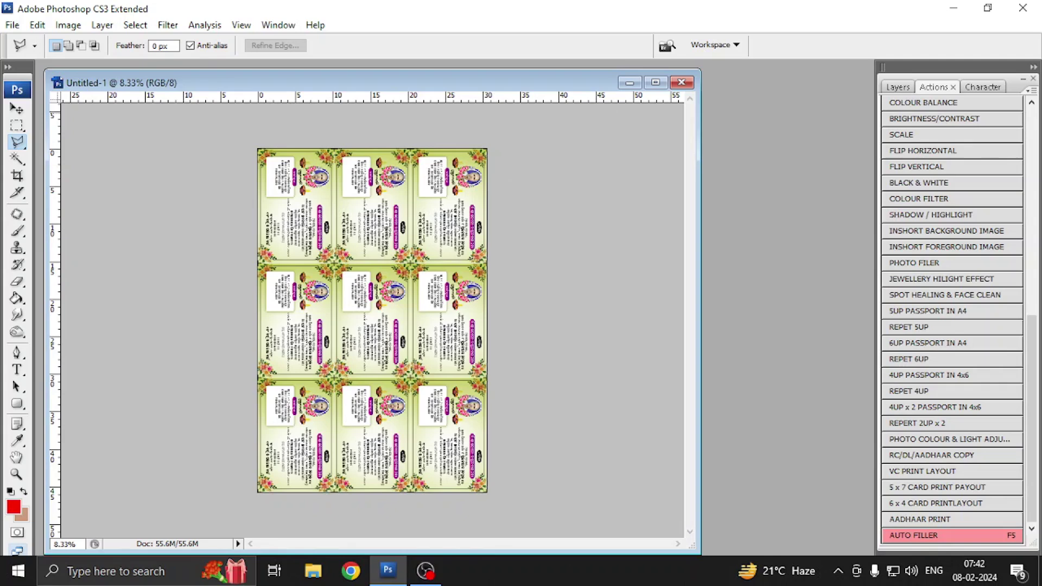
# Close the invitation sheet without saving and open 'Birthday card 5 x 7'.
pyautogui.click(683, 83)
pyautogui.click(514, 227)
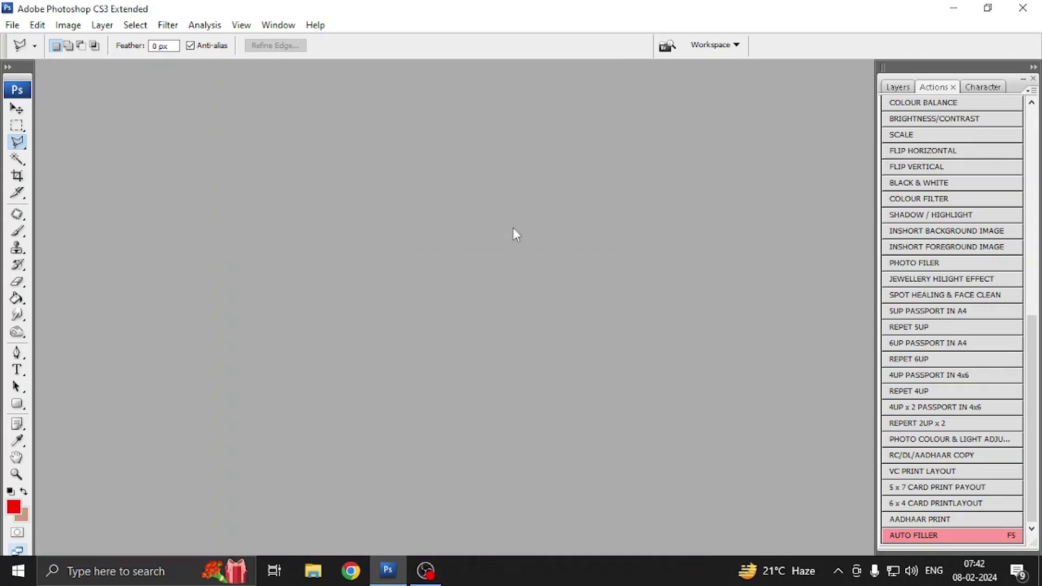
pyautogui.hotkey('ctrl', 'o')
pyautogui.click(622, 168)
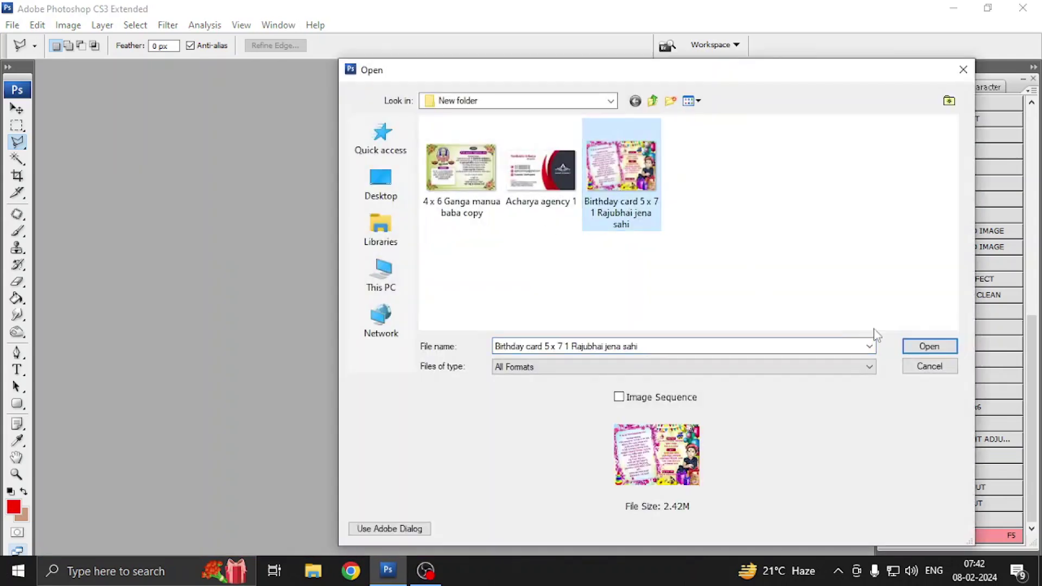
pyautogui.click(917, 349)
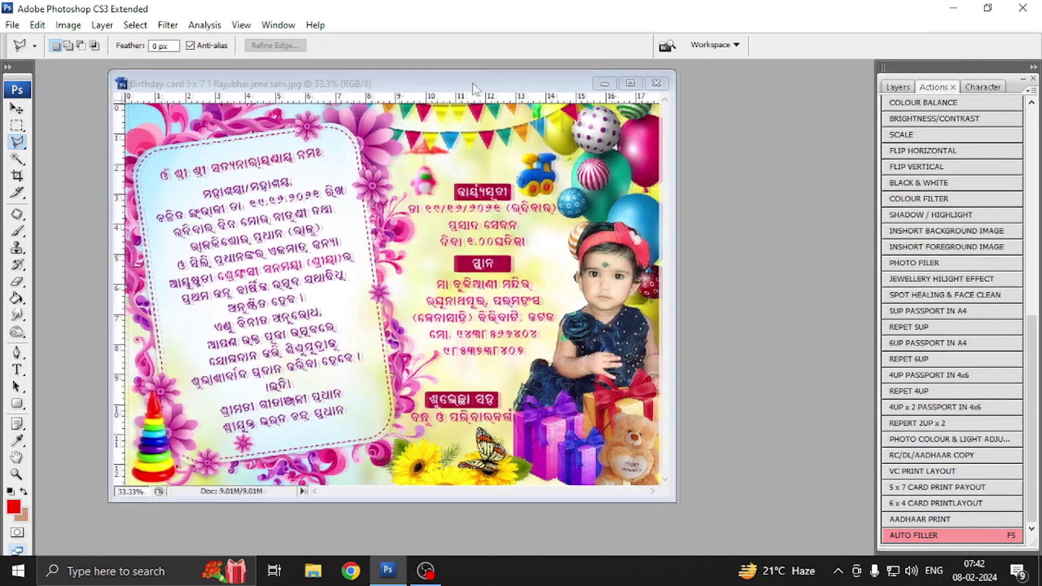
# Rotate the birthday card 90° clockwise to portrait and tile it with the 5 x 7 CARD PRINT PAYOUT action.
pyautogui.moveTo(399, 77); pyautogui.dragTo(495, 86)
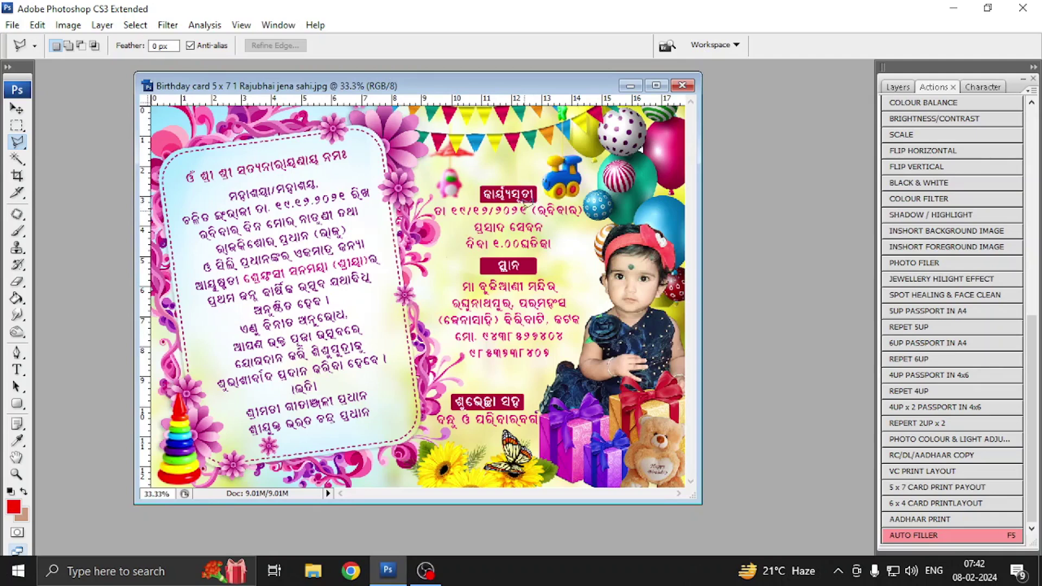
pyautogui.press('F2')
pyautogui.moveTo(324, 81); pyautogui.dragTo(408, 78)
pyautogui.hotkey('ctrl', '-')
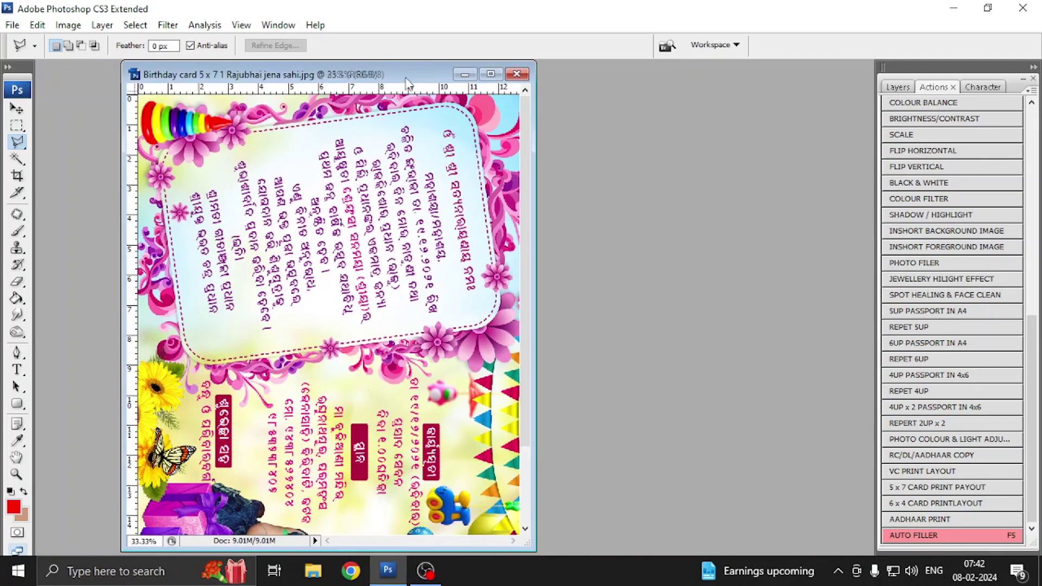
pyautogui.hotkey('ctrl', '-')
pyautogui.hotkey('ctrl', '+')
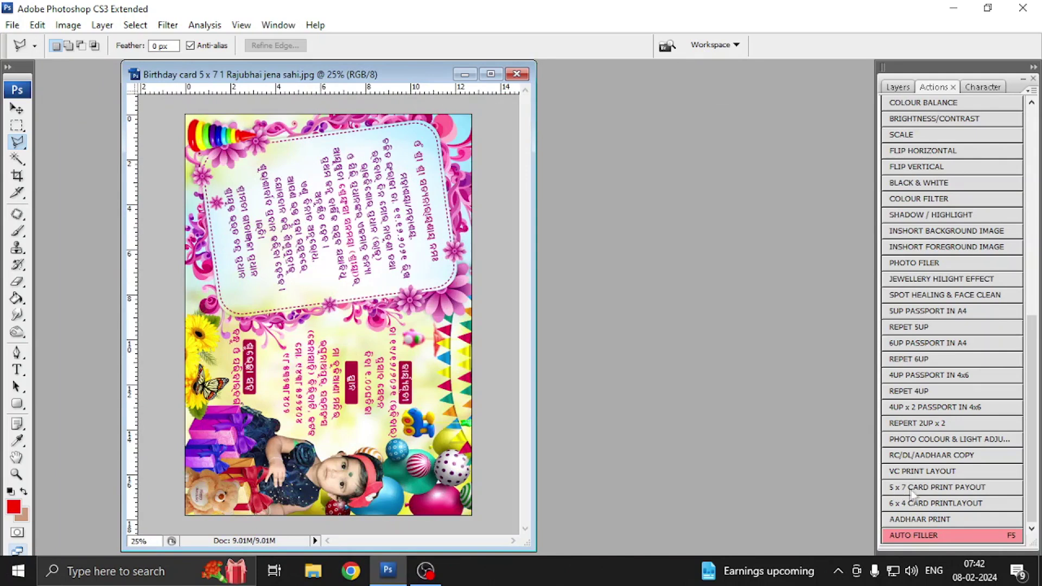
pyautogui.click(933, 489)
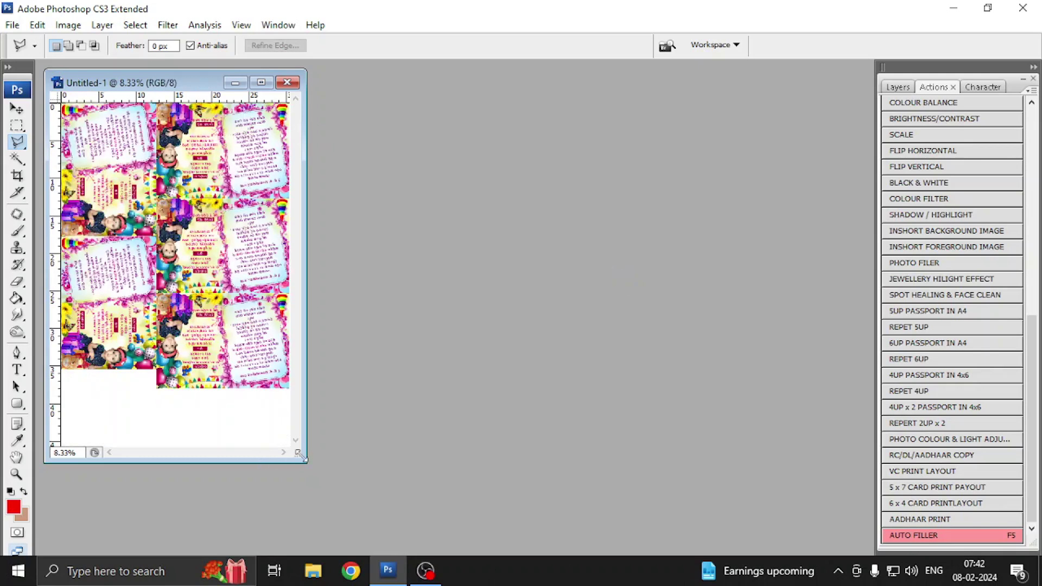
pyautogui.moveTo(300, 454); pyautogui.dragTo(473, 538)
pyautogui.moveTo(223, 82); pyautogui.dragTo(390, 89)
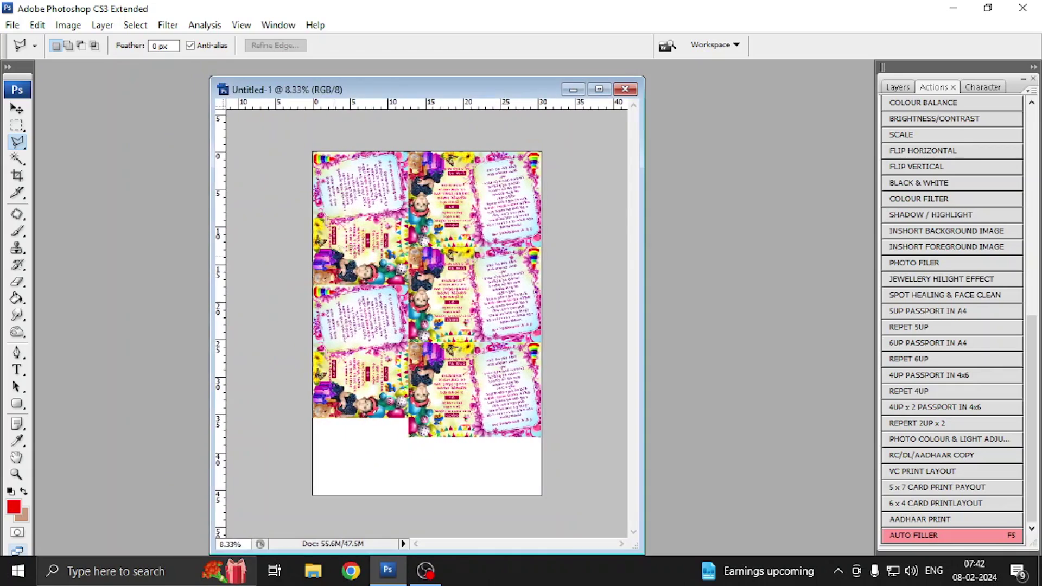